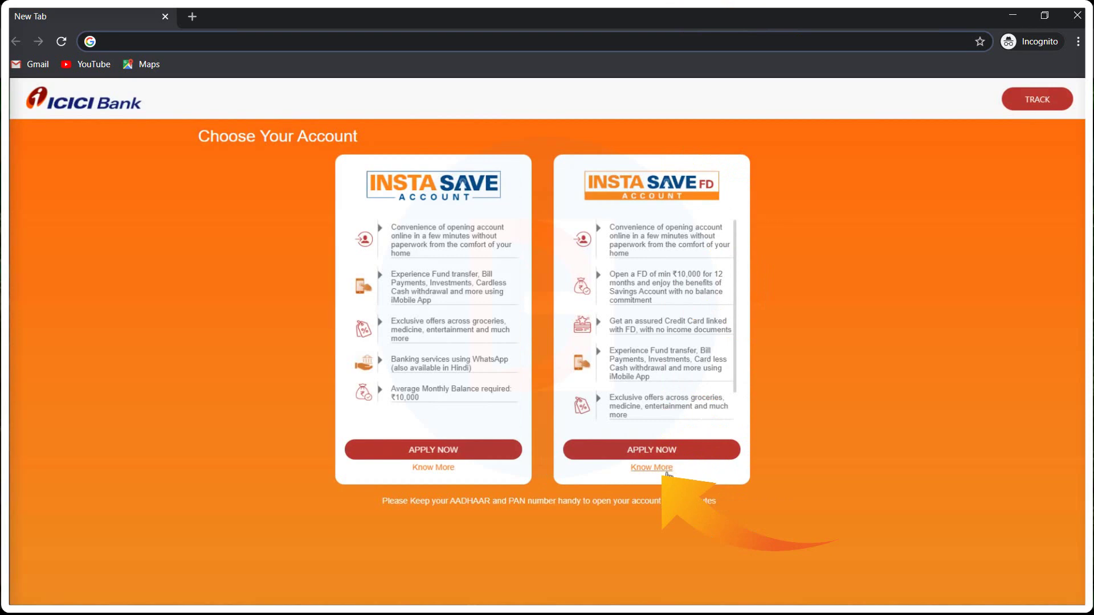
click(664, 469)
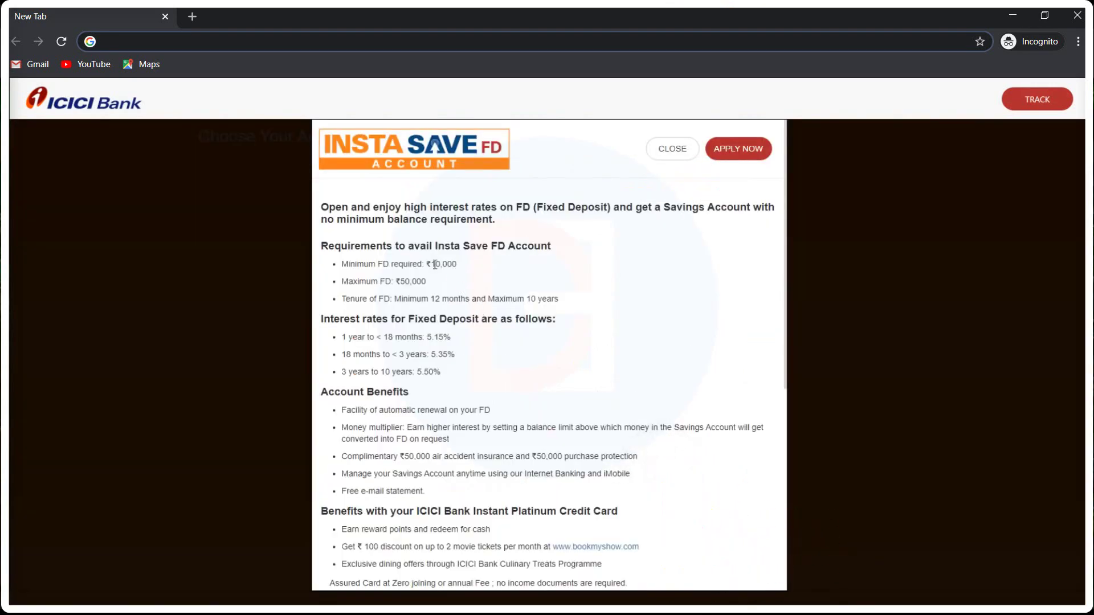
drag(431, 264, 396, 282)
drag(431, 299, 569, 301)
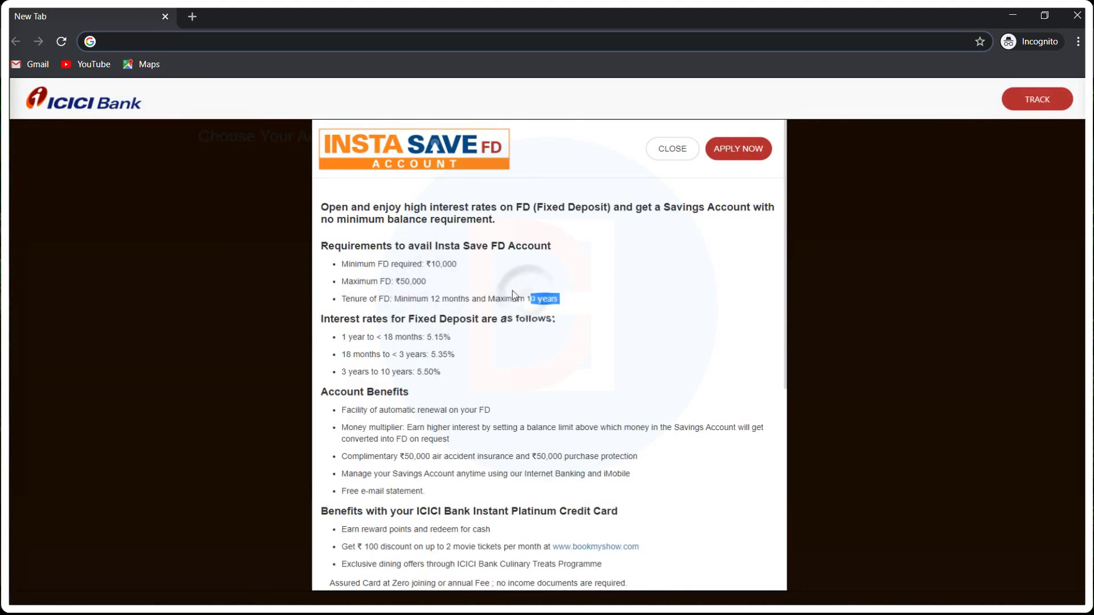
scroll(511, 289, down, 2)
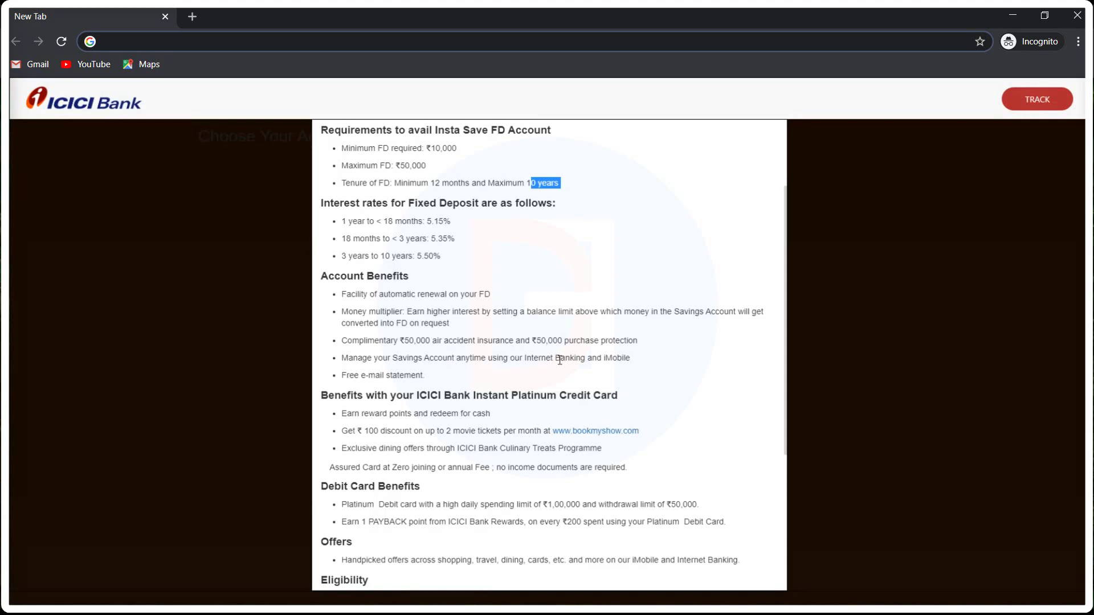
scroll(410, 370, down, 1)
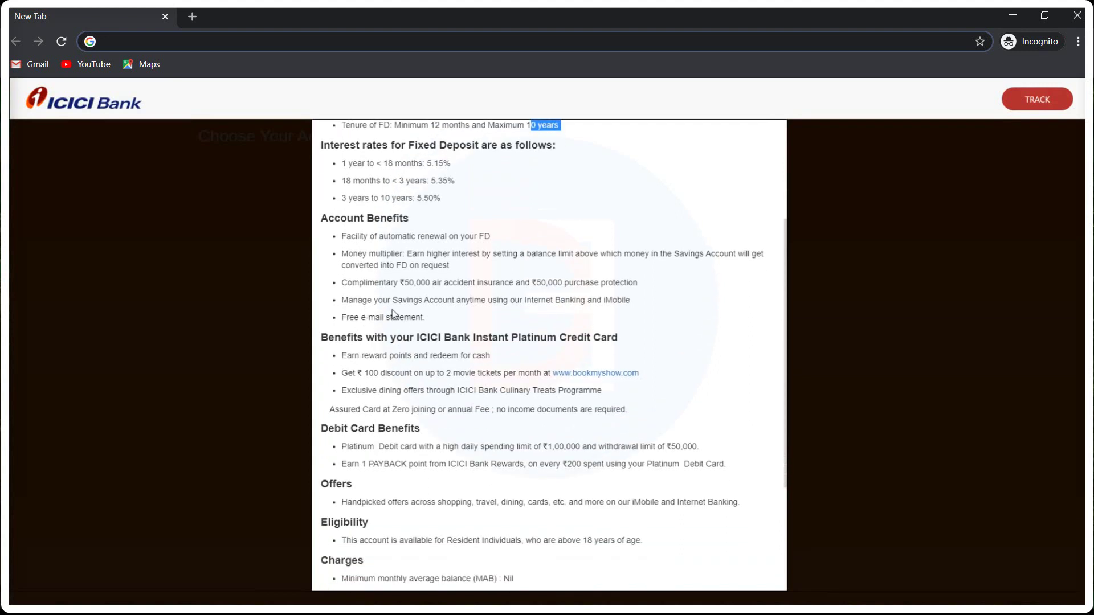
scroll(392, 313, down, 1)
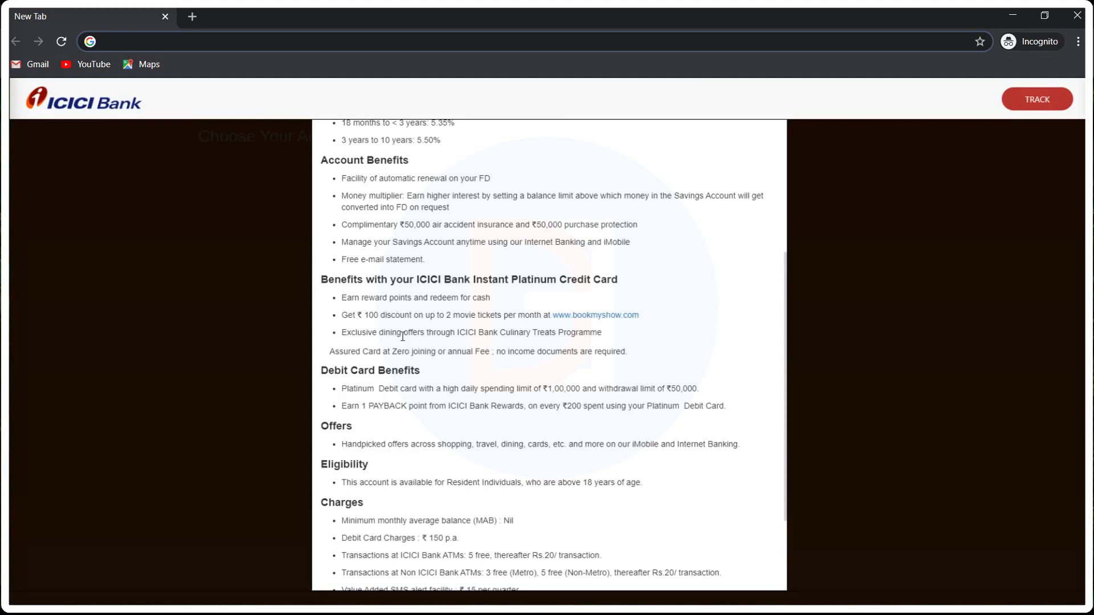
scroll(416, 342, down, 1)
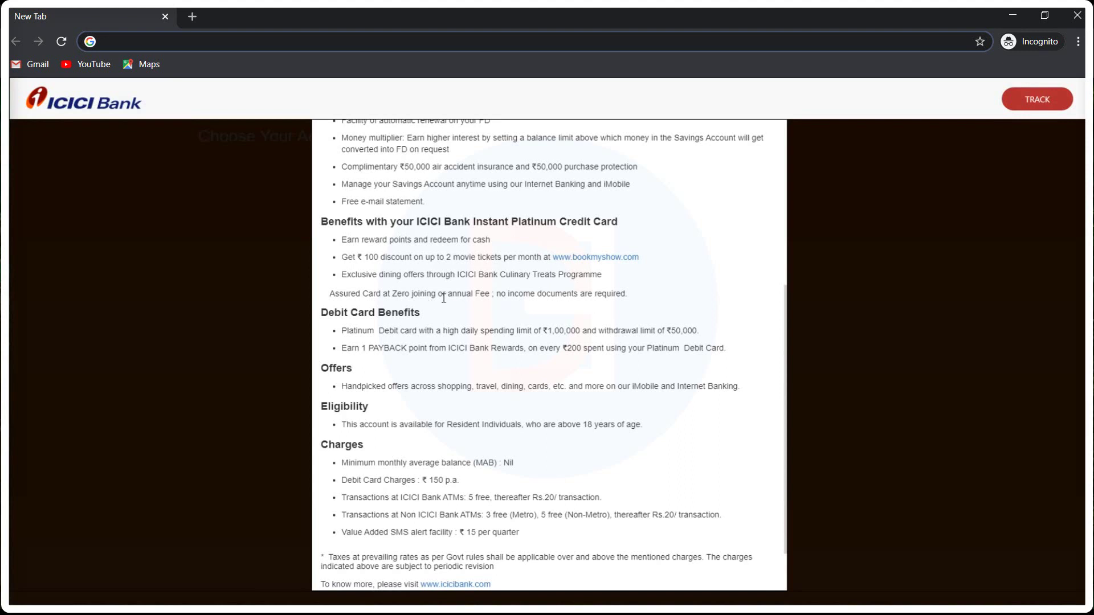
scroll(446, 293, down, 1)
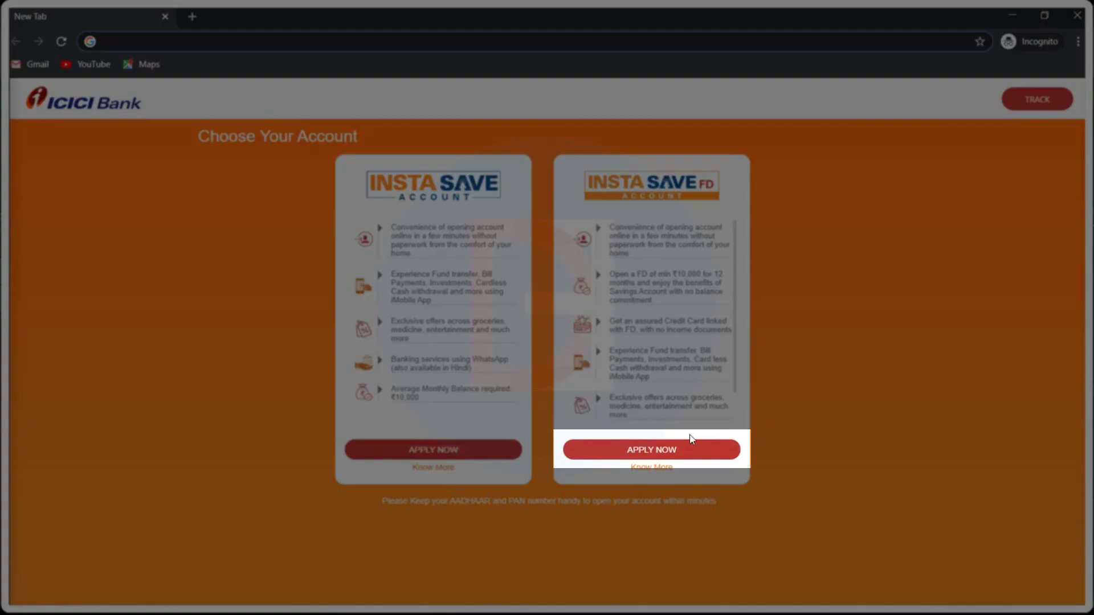
Apply for Insta Save FD with mobile number, e-mail and PAN, reaching OTP verification.
click(674, 452)
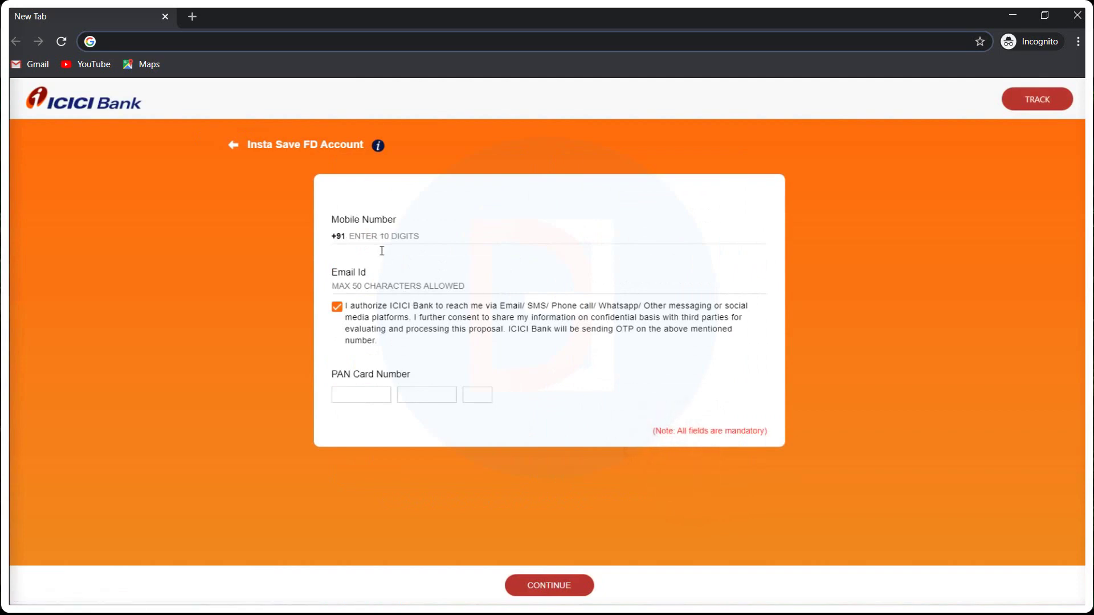
click(381, 283)
click(353, 396)
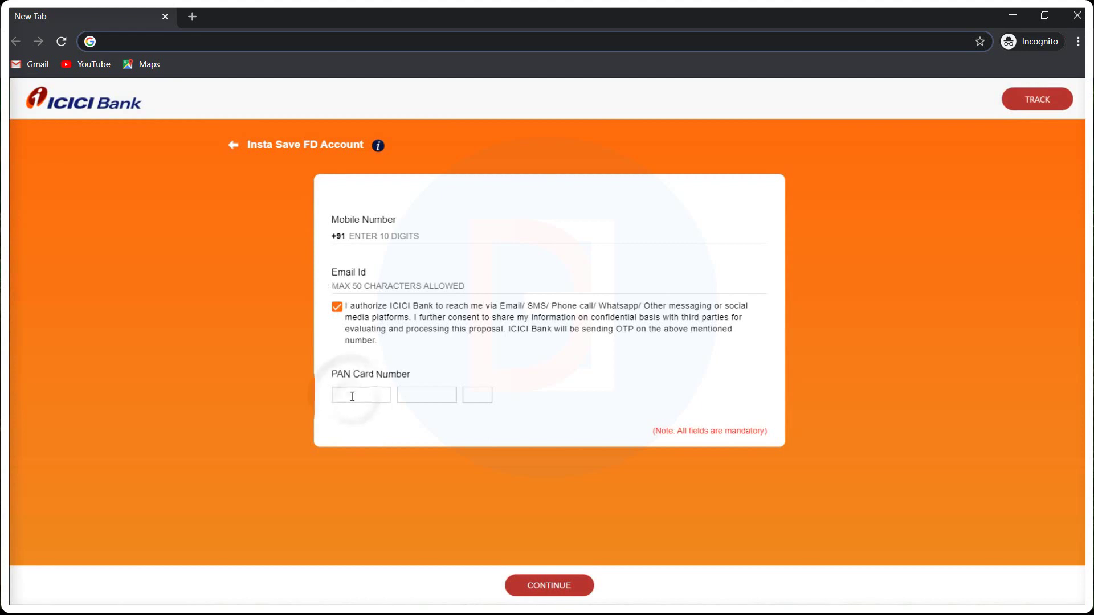
click(549, 586)
click(271, 311)
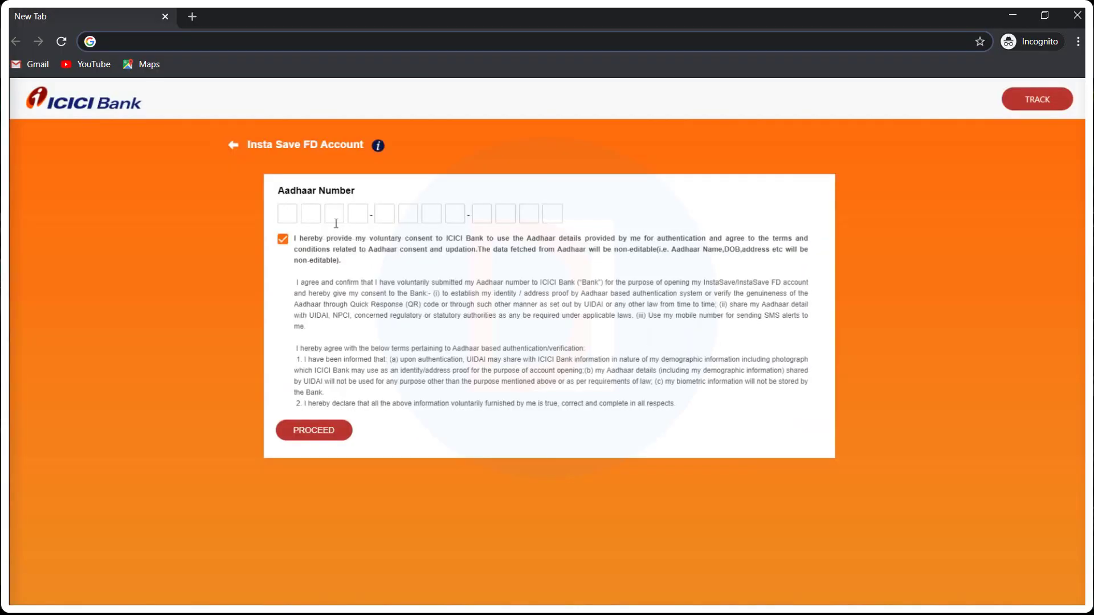
Enter the Aadhaar number and confirm it with the UIDAI one-time password.
click(293, 212)
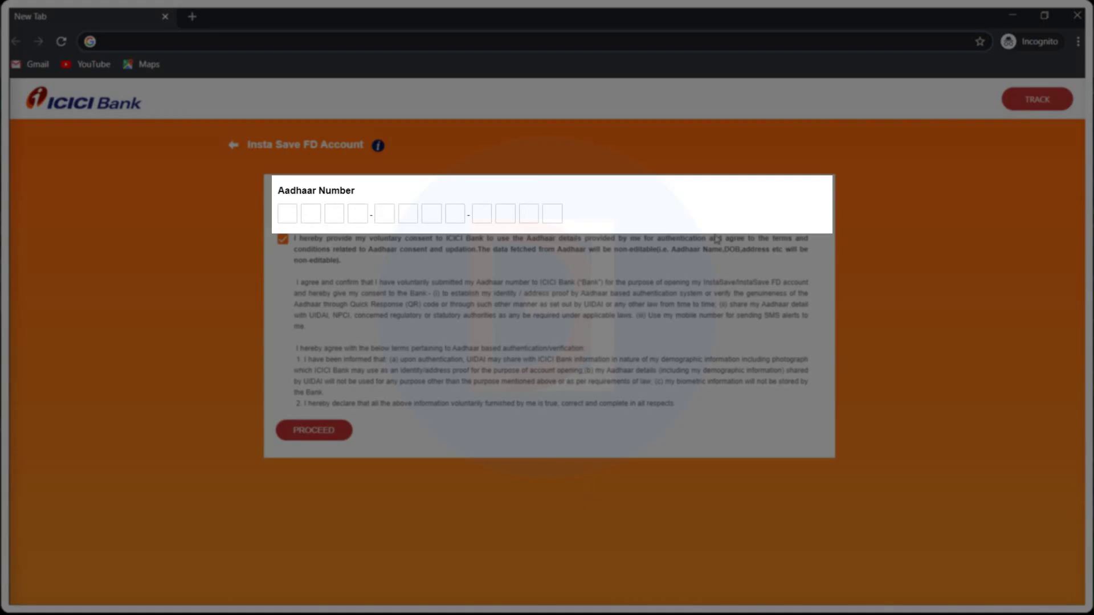
text(24)
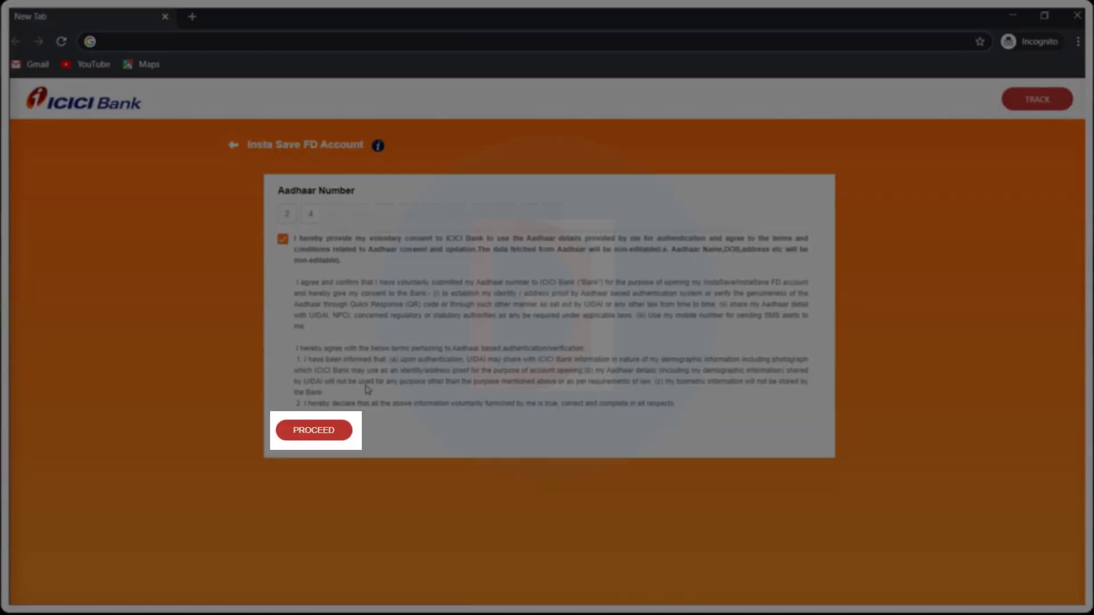
click(316, 431)
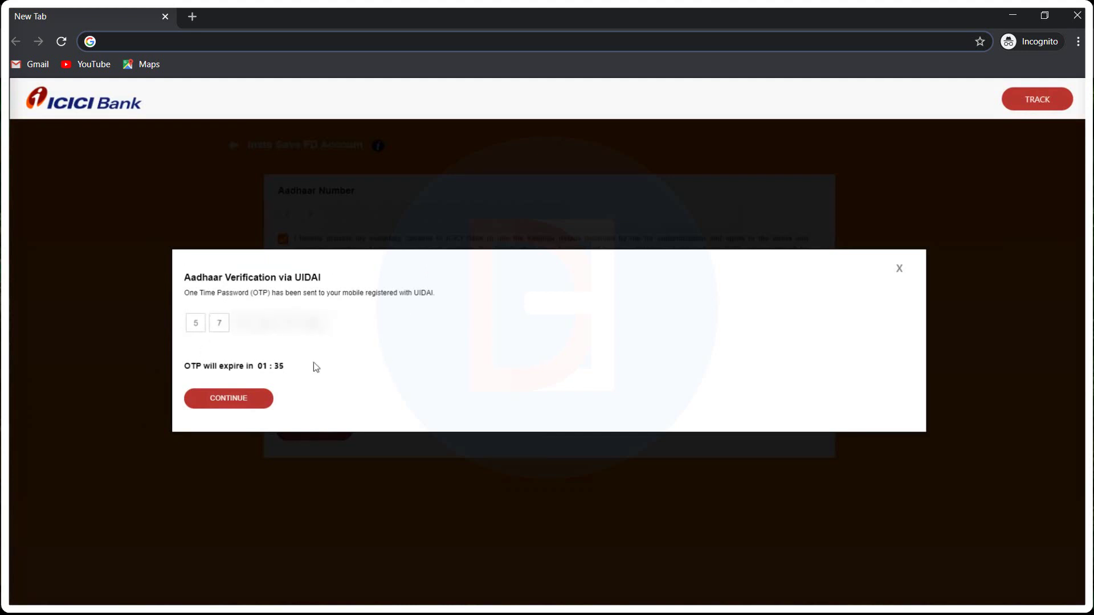
click(262, 403)
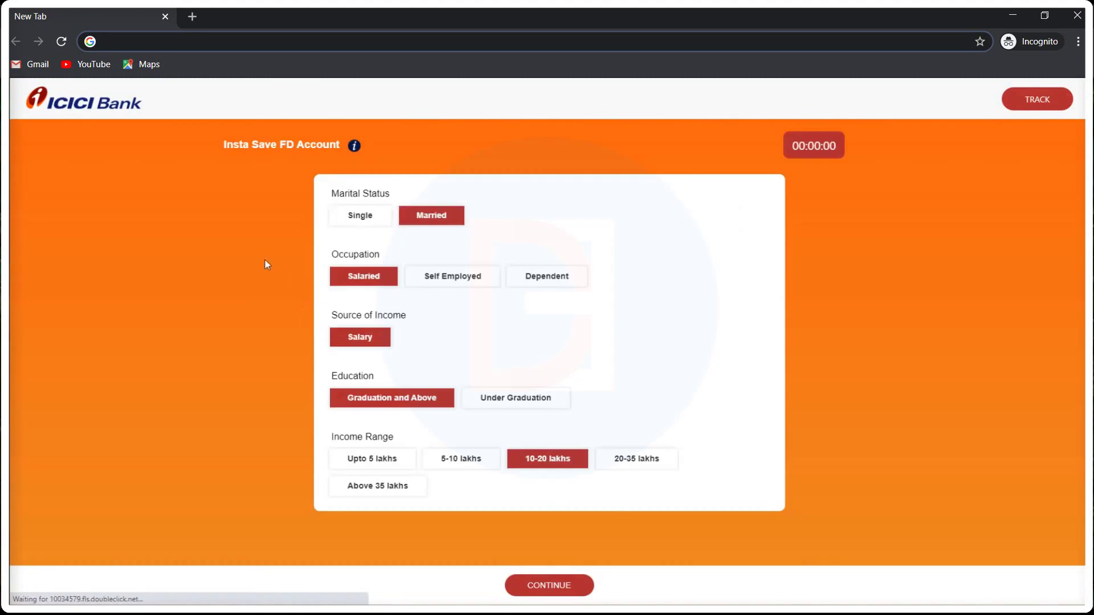
Save the profile as Single, Self Employed, with 5-10 lakhs annual income.
click(367, 219)
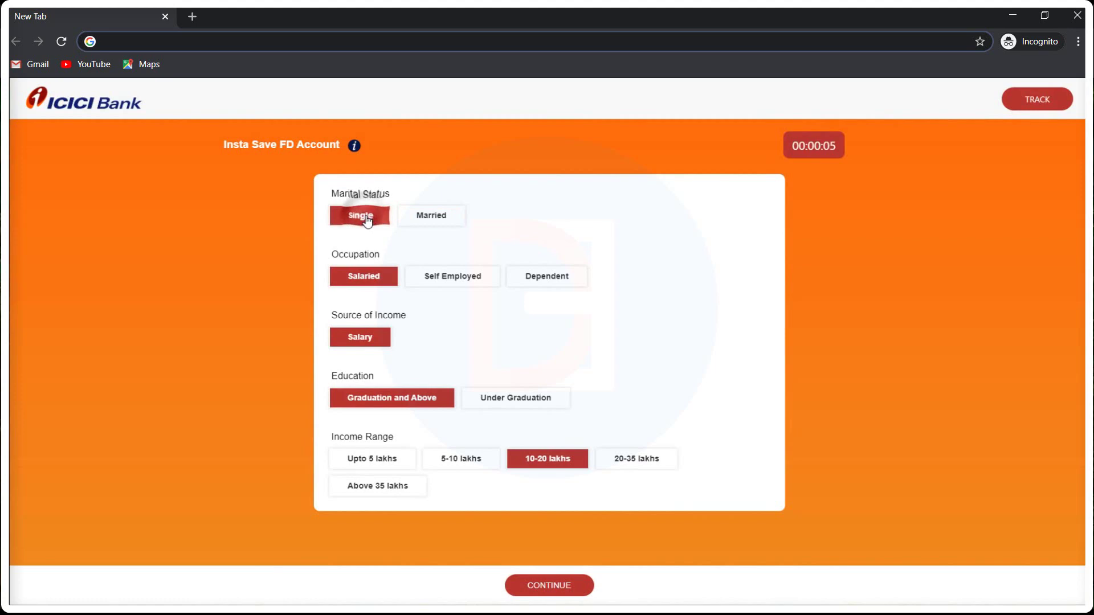
click(454, 280)
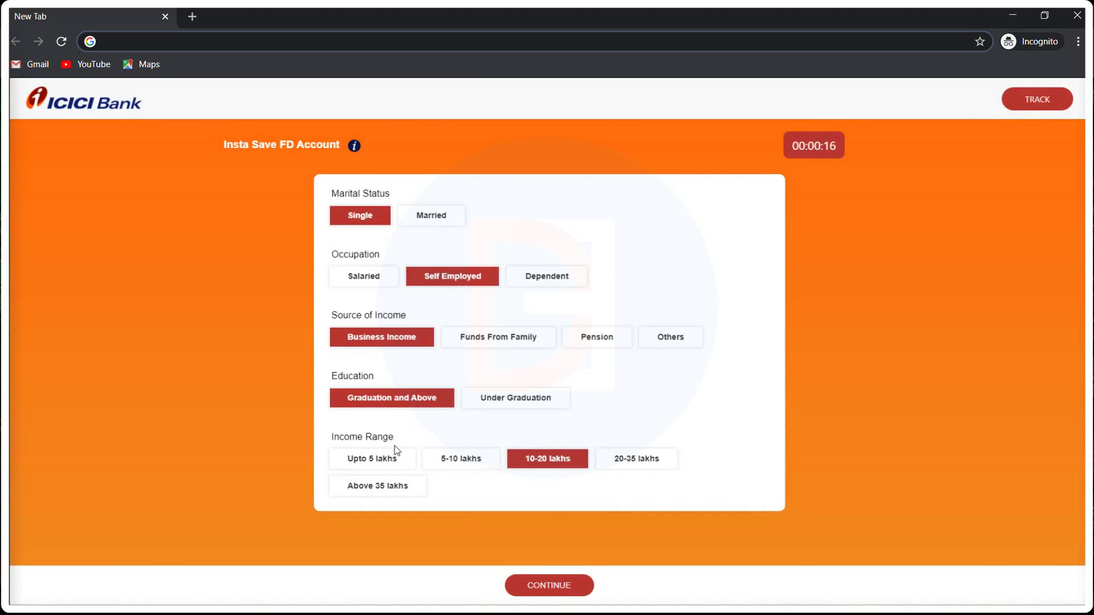
click(462, 463)
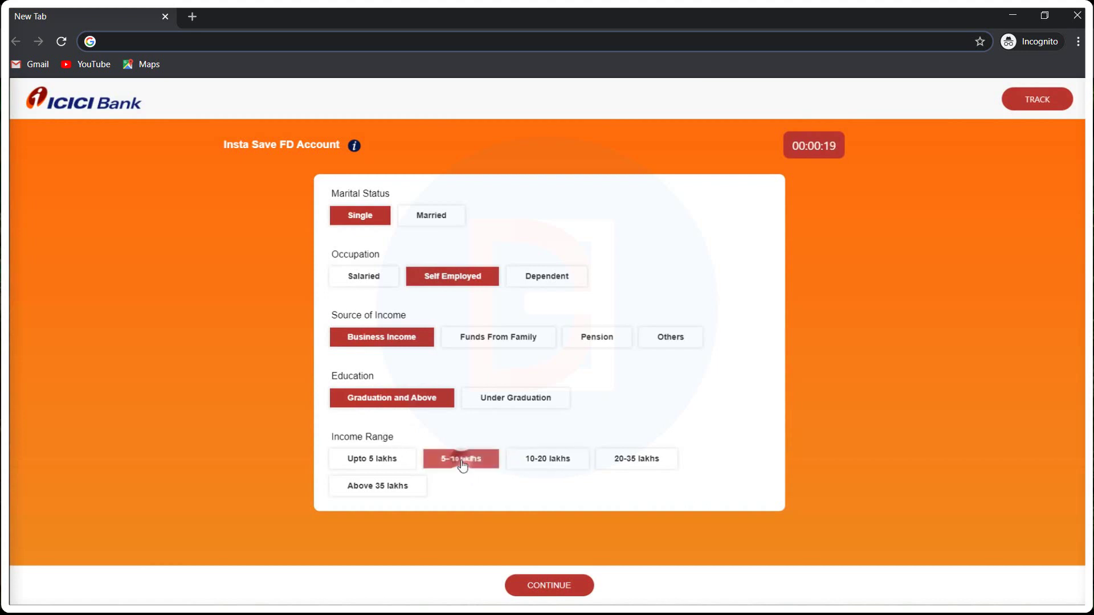
click(542, 587)
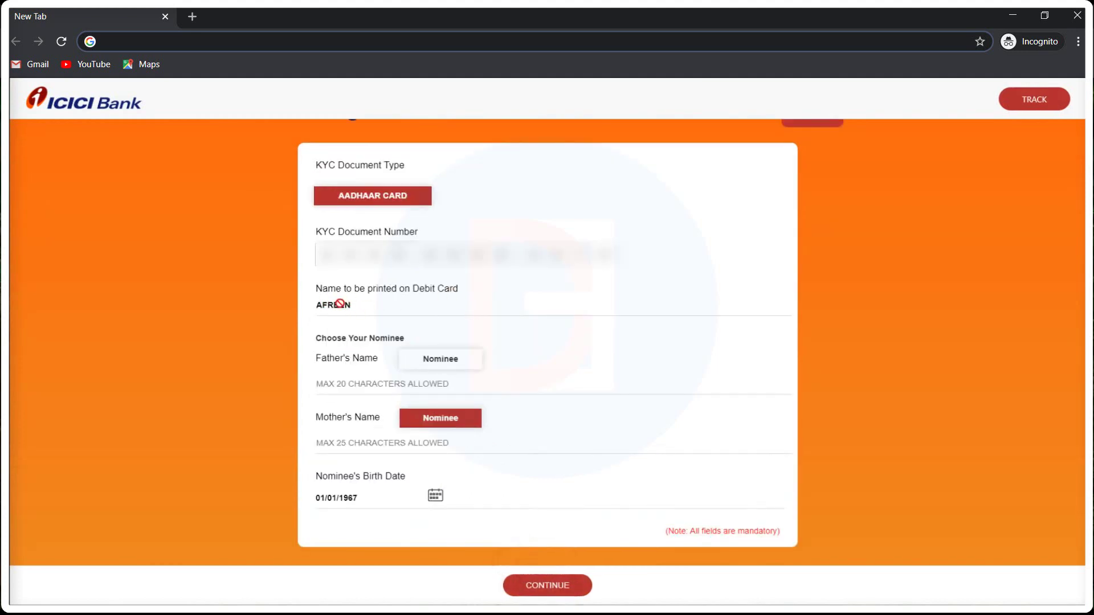
Fill in the father's name and submit the KYC and nominee details.
click(349, 385)
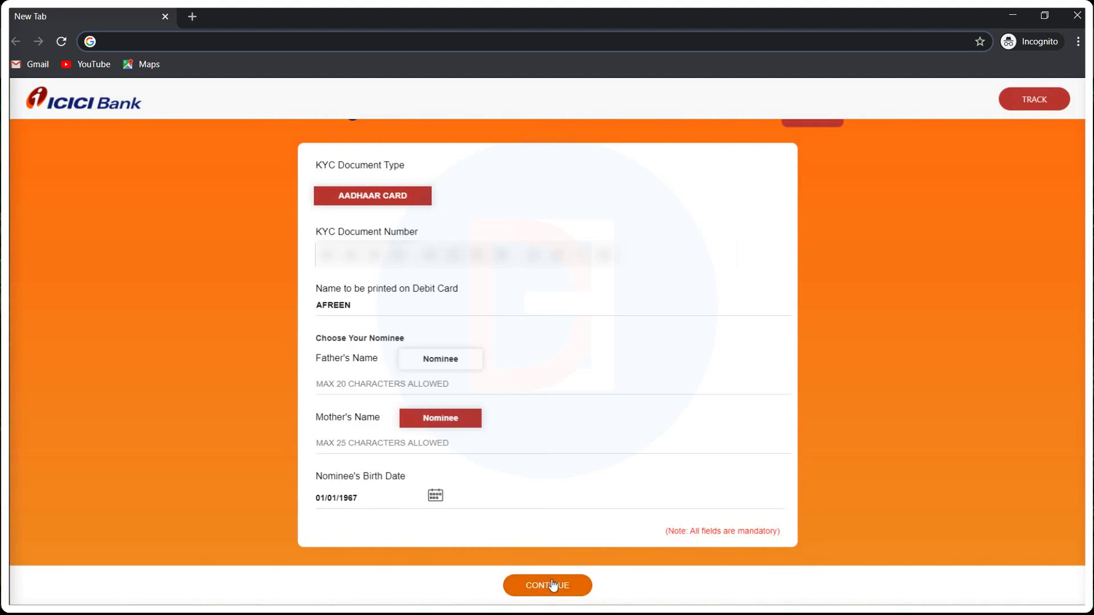
click(553, 586)
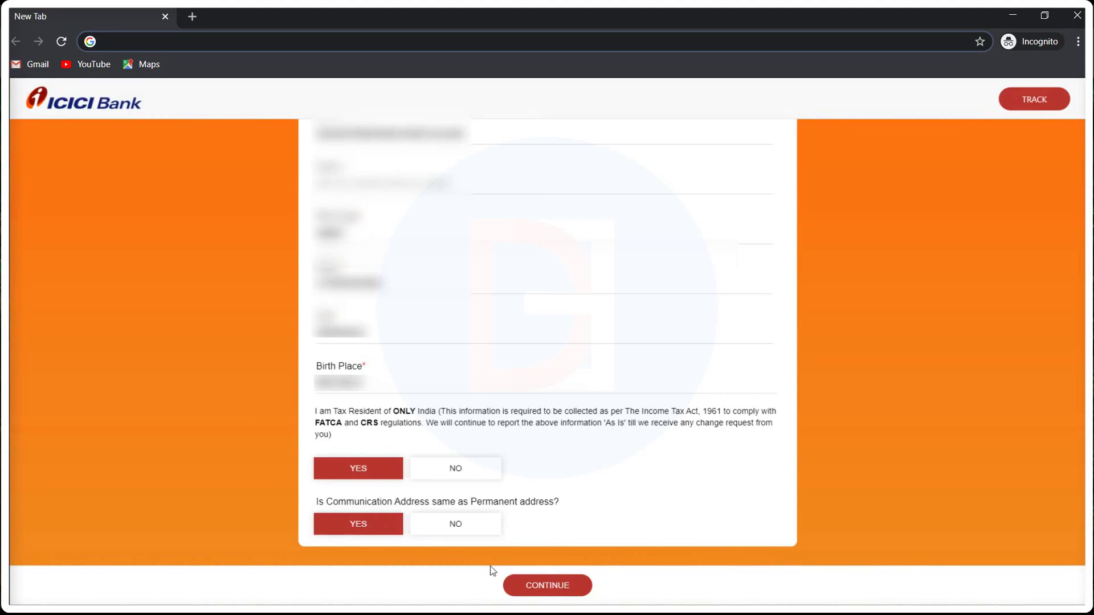
Submit the address details with tax residency and communication address left as Yes.
click(539, 587)
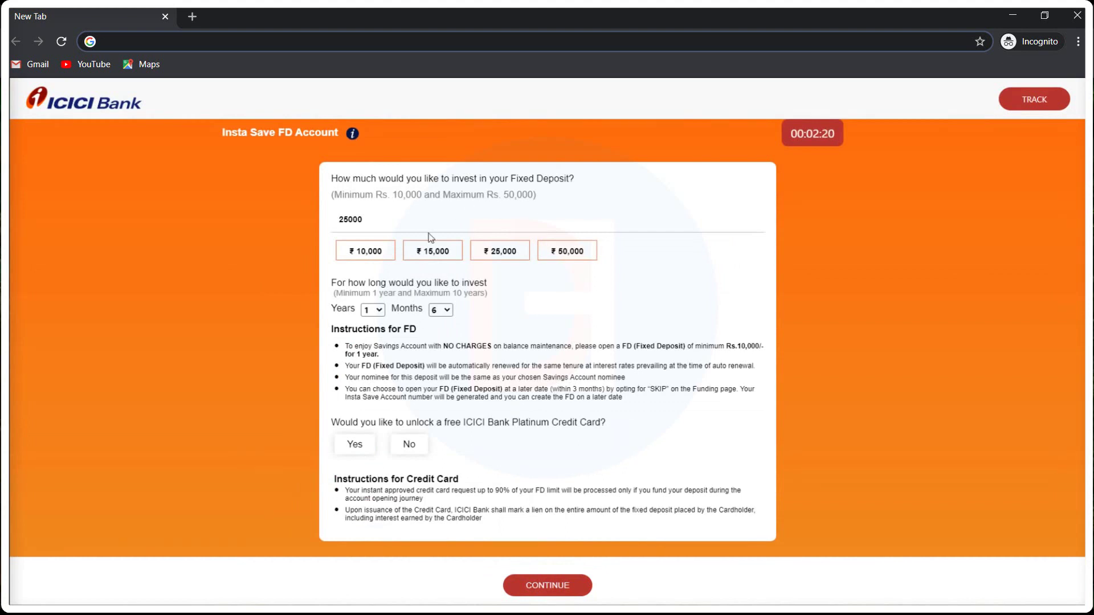
Set the FD to 10000 for 1 year 0 months and accept the free Platinum Credit Card.
click(379, 248)
click(441, 310)
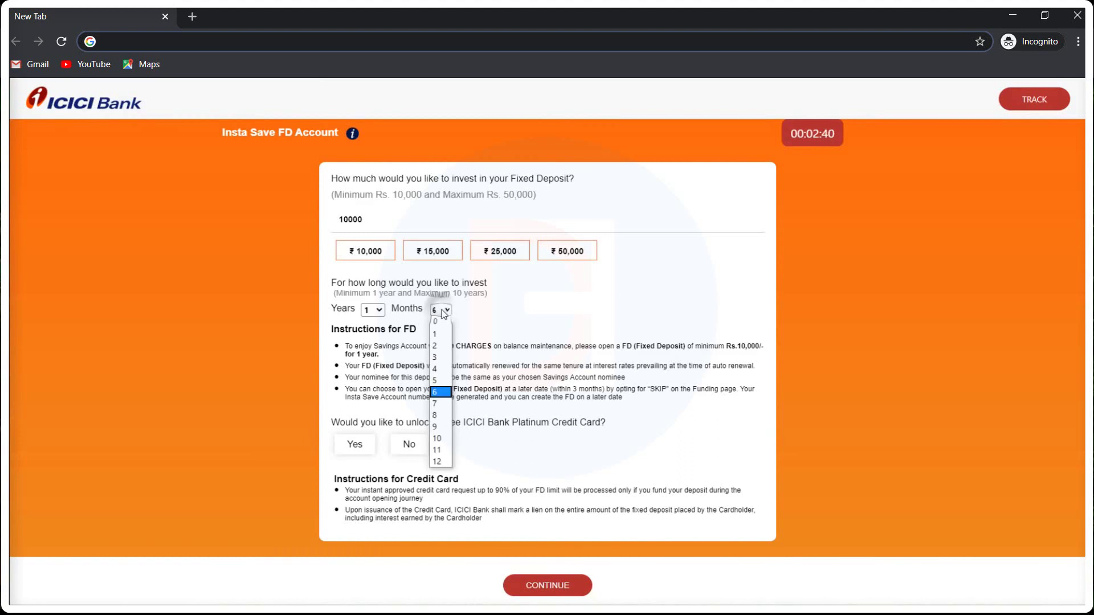
click(436, 319)
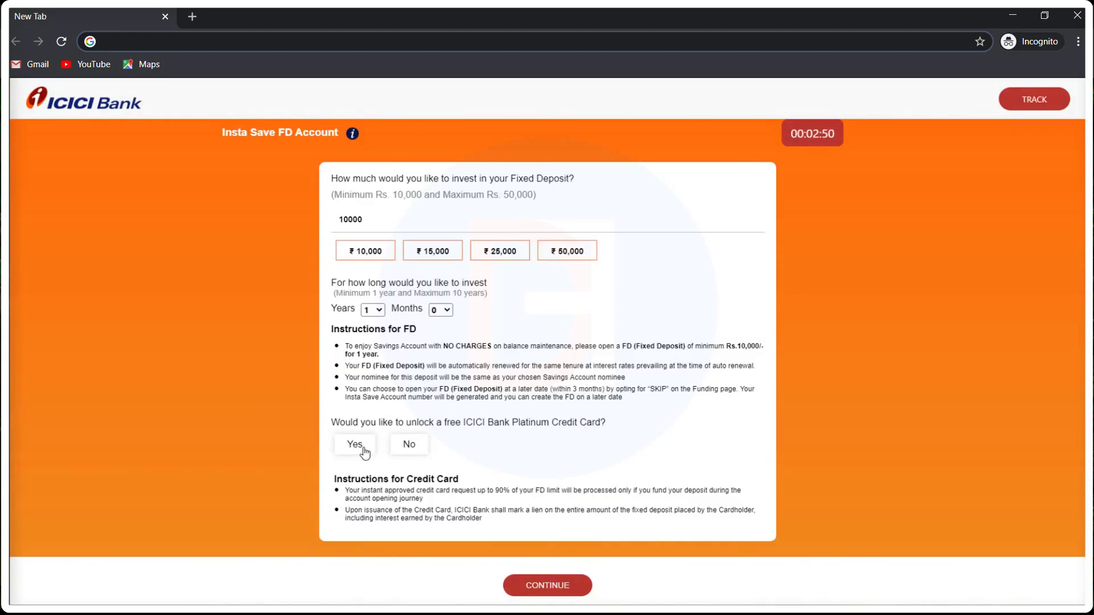
click(364, 449)
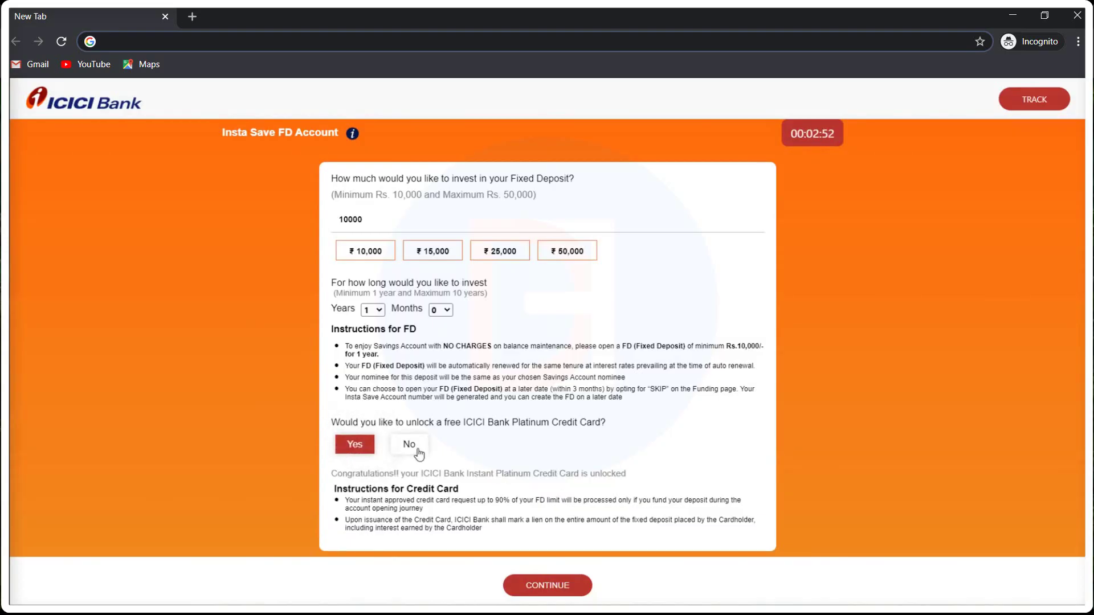
click(546, 585)
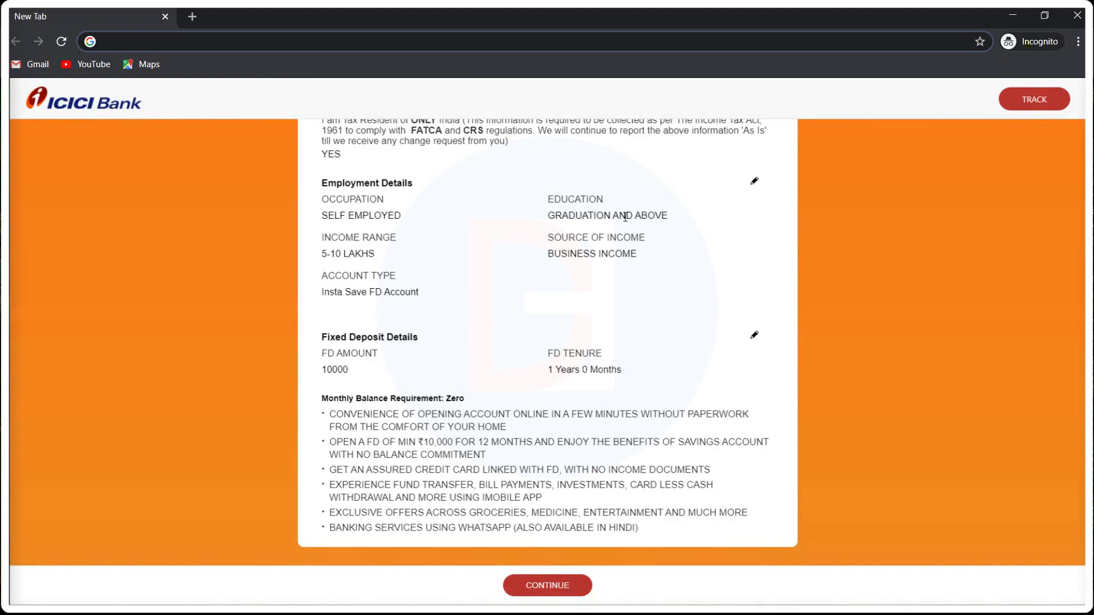
Confirm the reviewed employment and fixed deposit details.
click(558, 590)
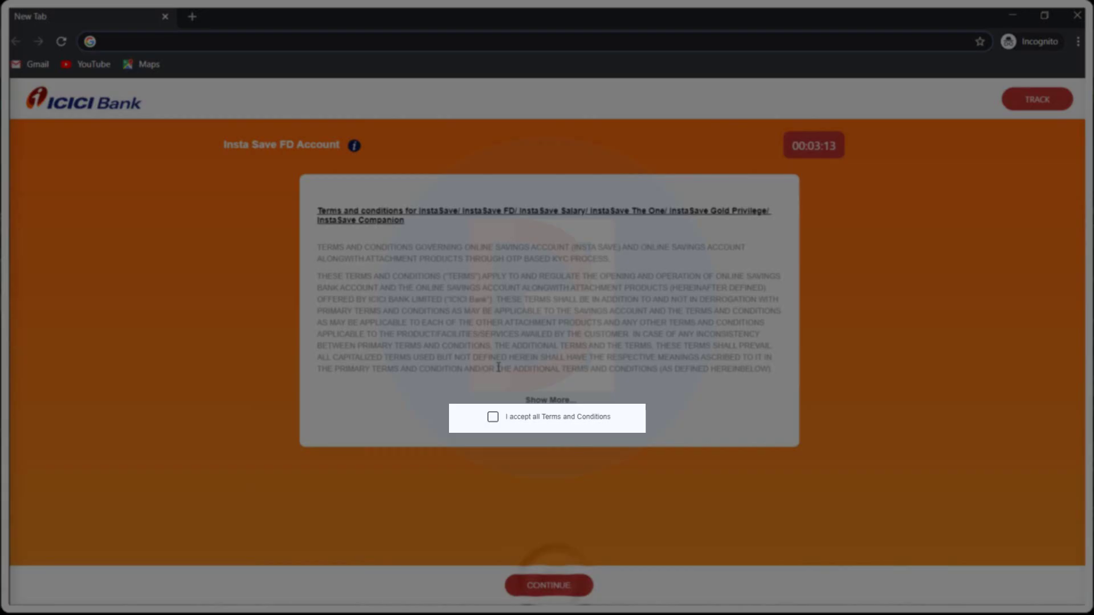
Accept all Terms and Conditions, give OTP consent, and choose to fund the account with 10000.
click(493, 416)
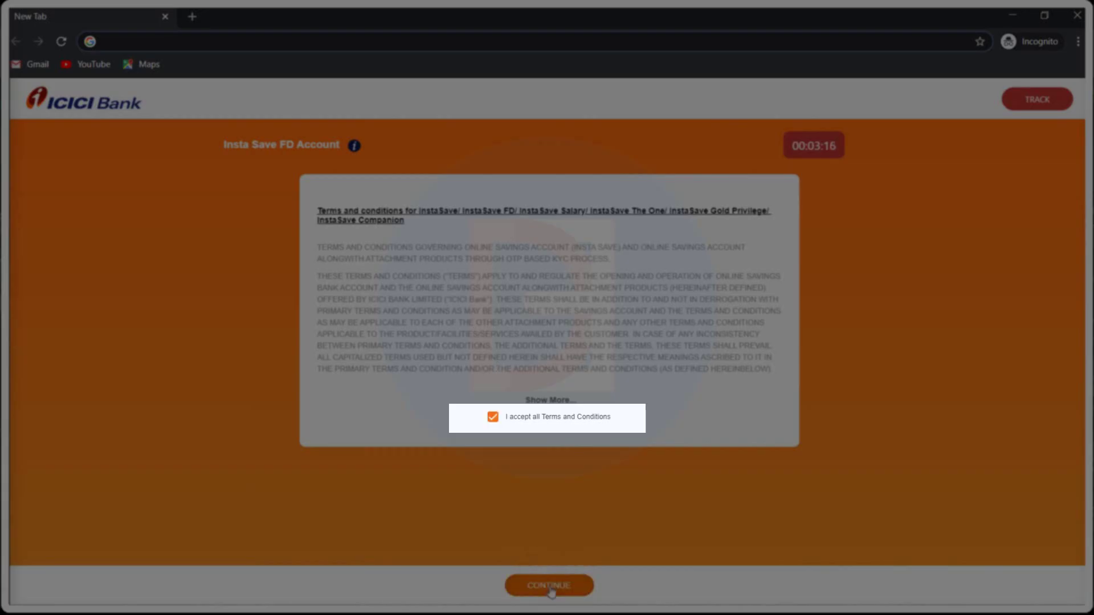
click(550, 587)
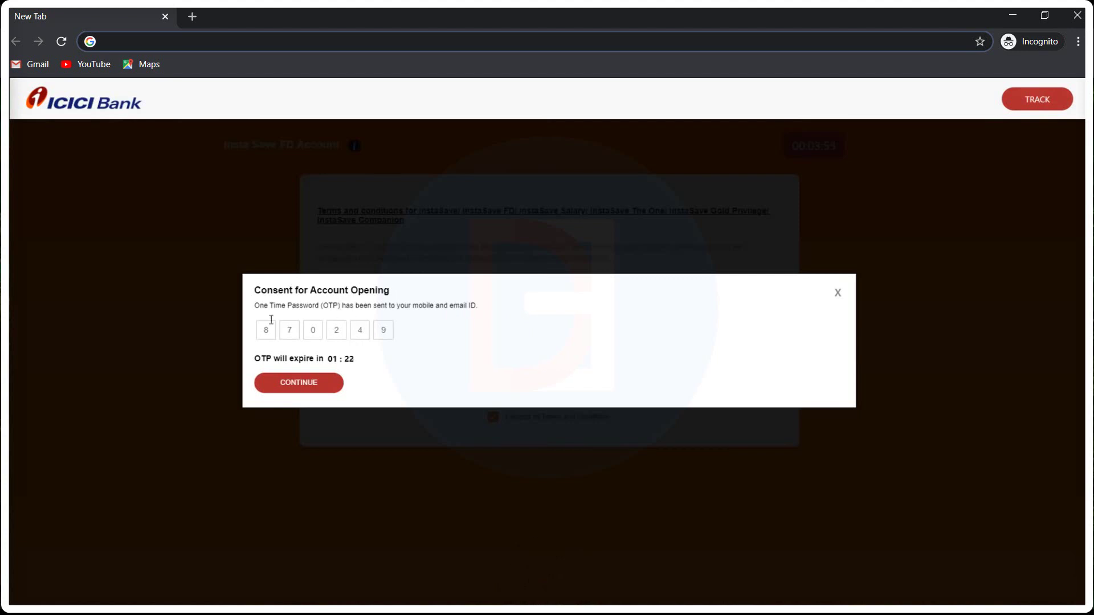
click(319, 388)
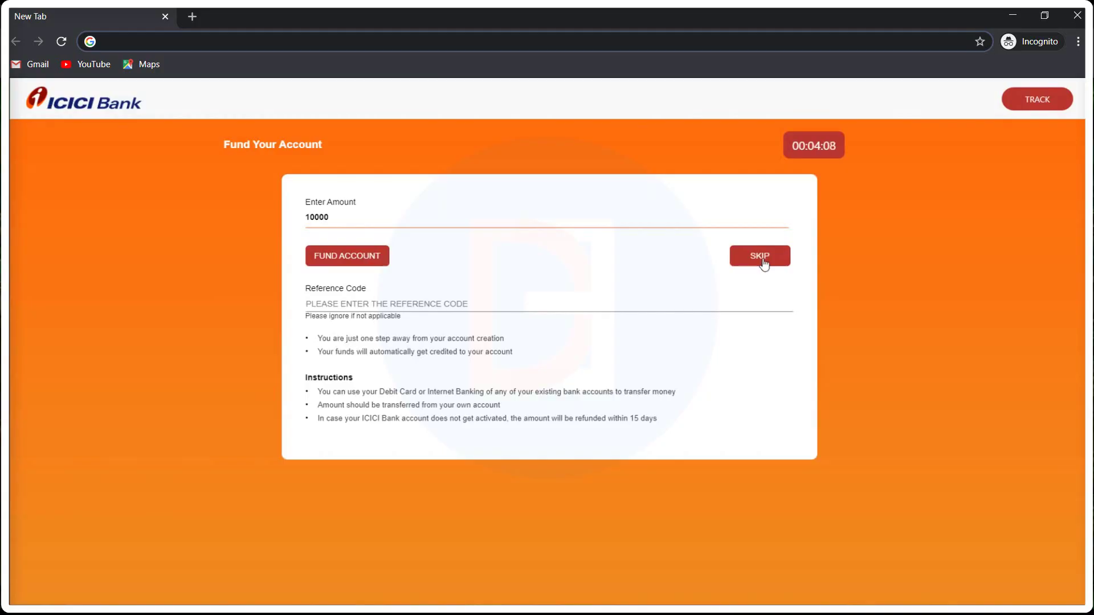
click(373, 258)
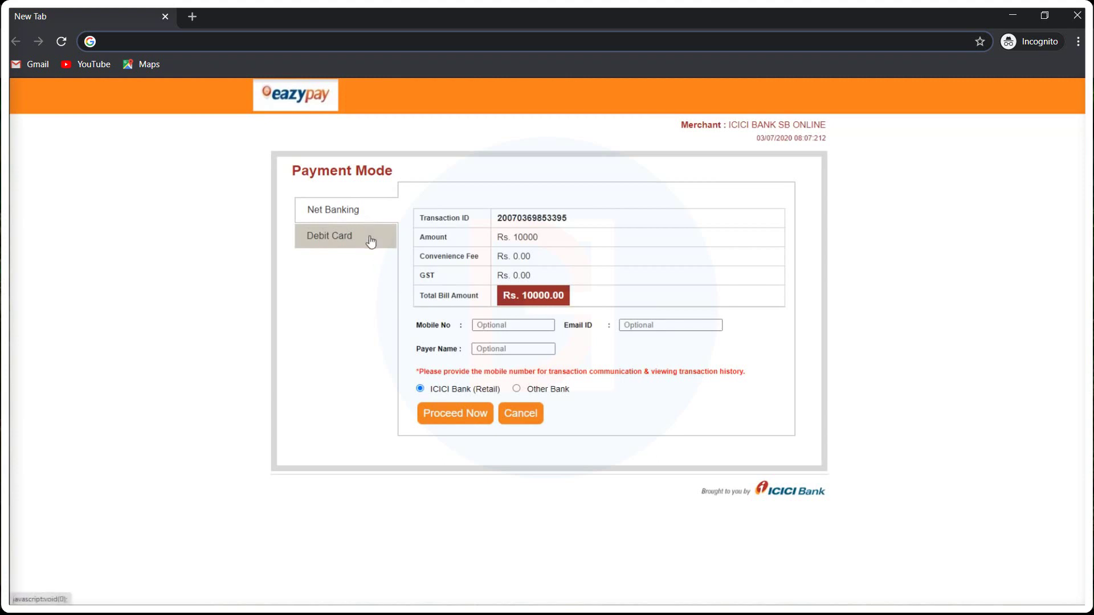
Pay the 10000 deposit by net banking from an HDFC account.
click(346, 212)
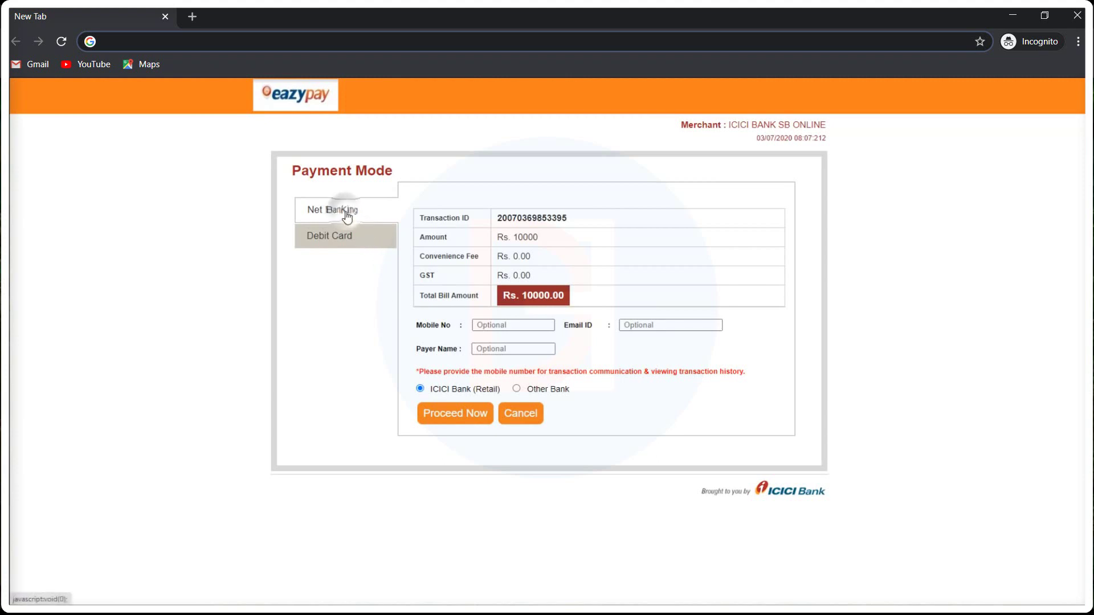
click(516, 389)
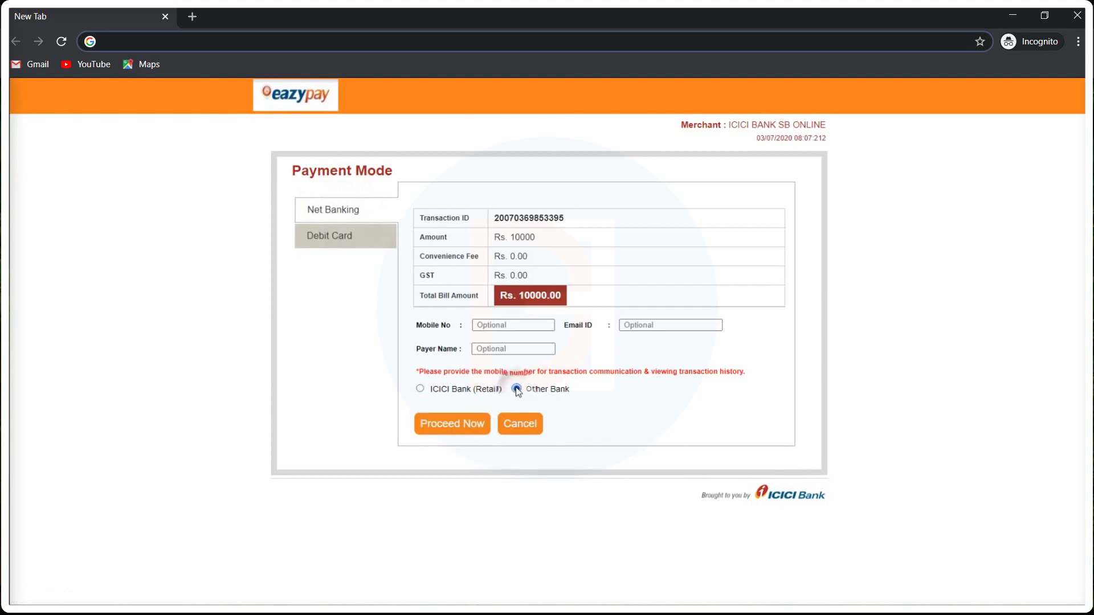
click(468, 424)
click(556, 233)
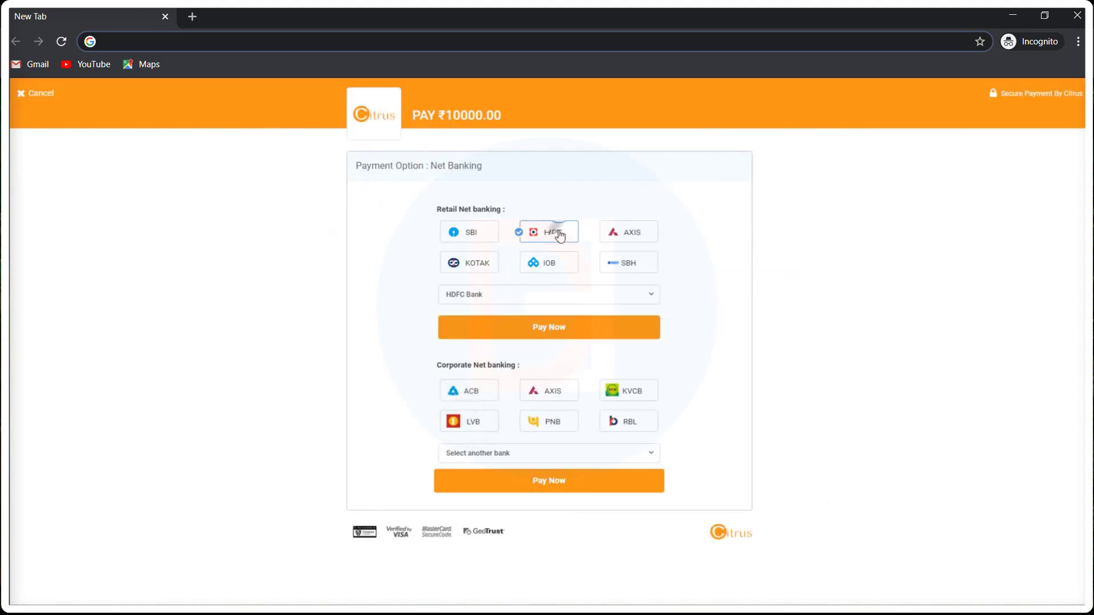
click(543, 335)
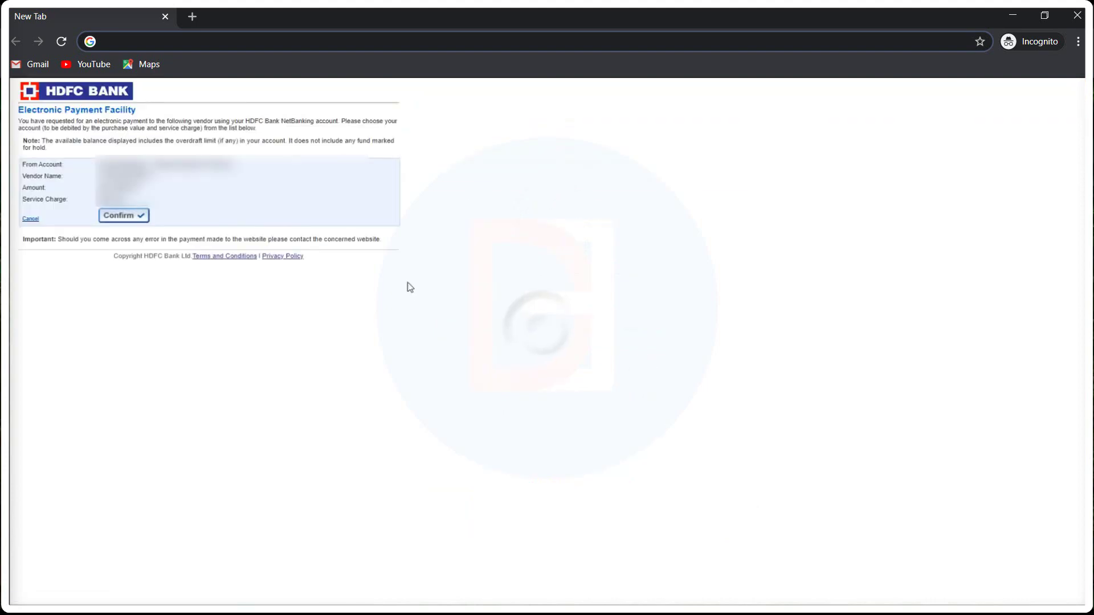
click(136, 216)
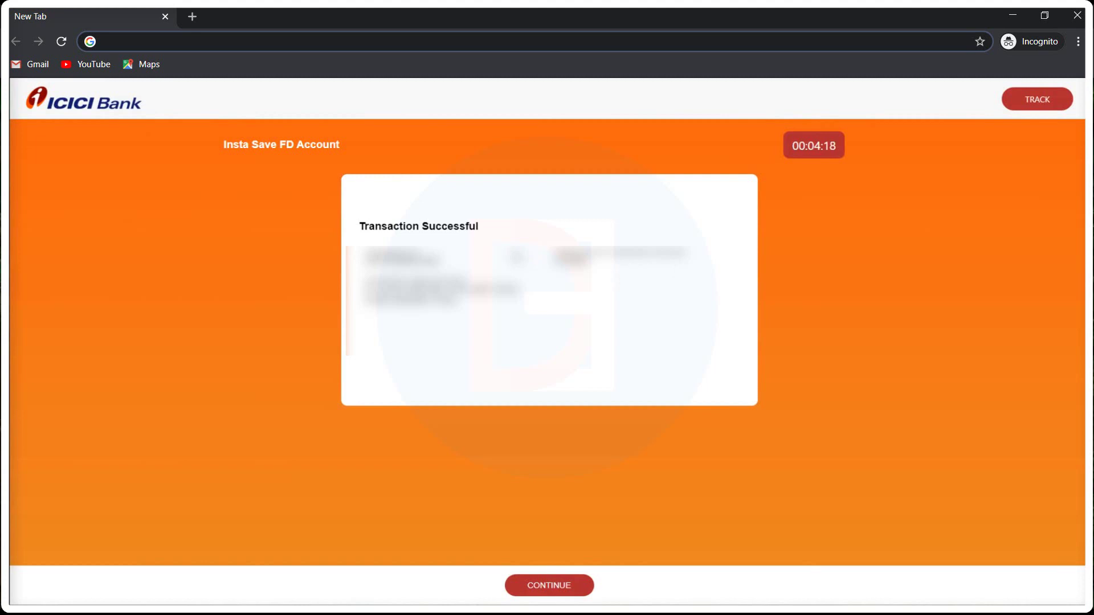
Finish opening the account and highlight the Dehradun branch, IFSC, FD number, 10000 amount and 1-year period.
click(549, 585)
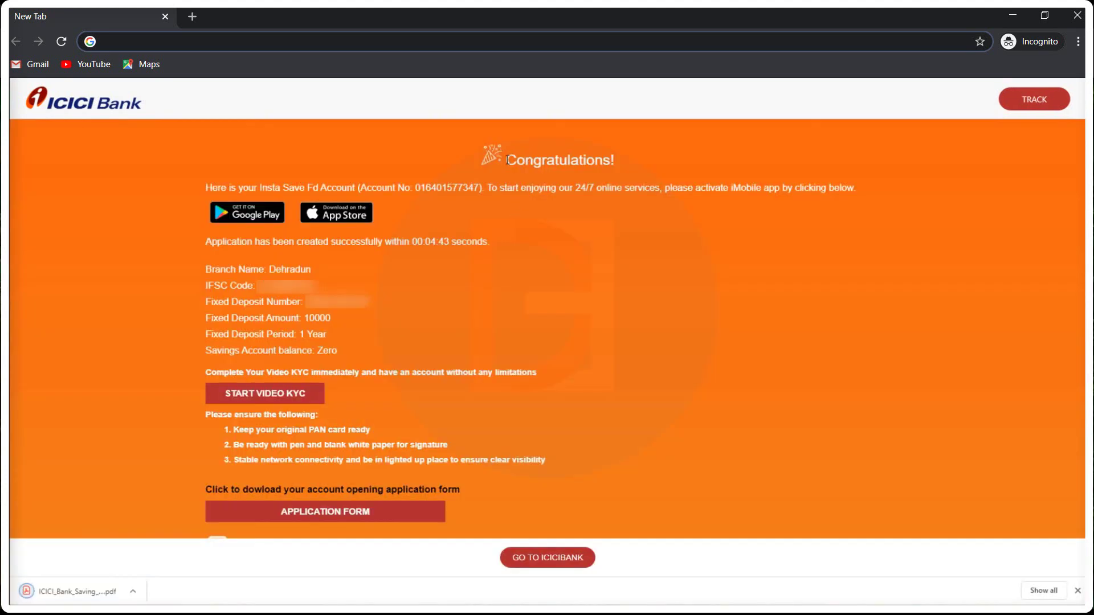
drag(506, 161, 616, 160)
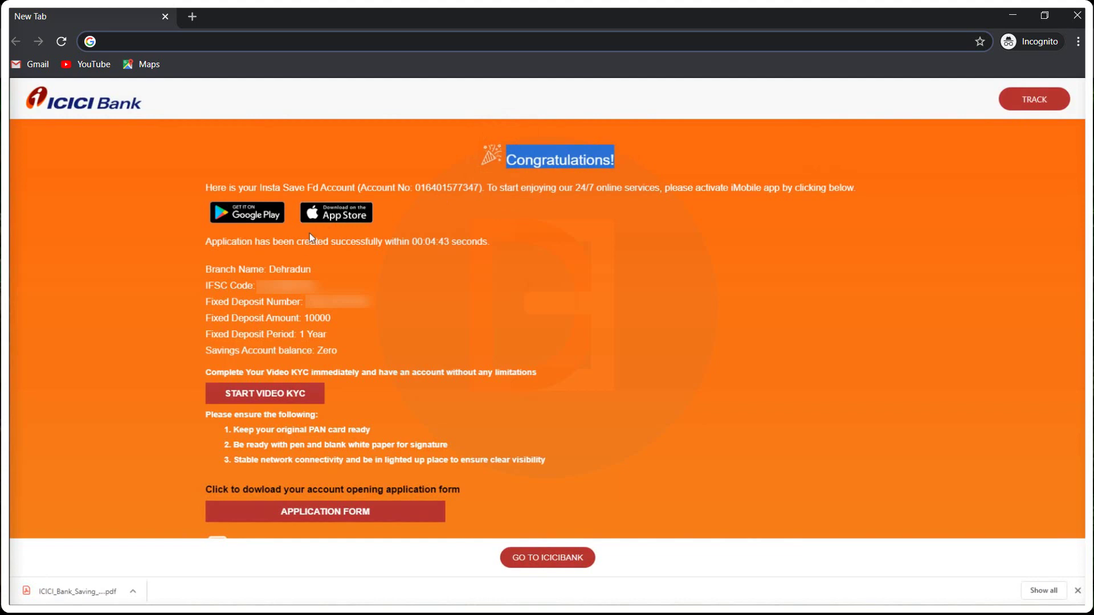
double_click(289, 269)
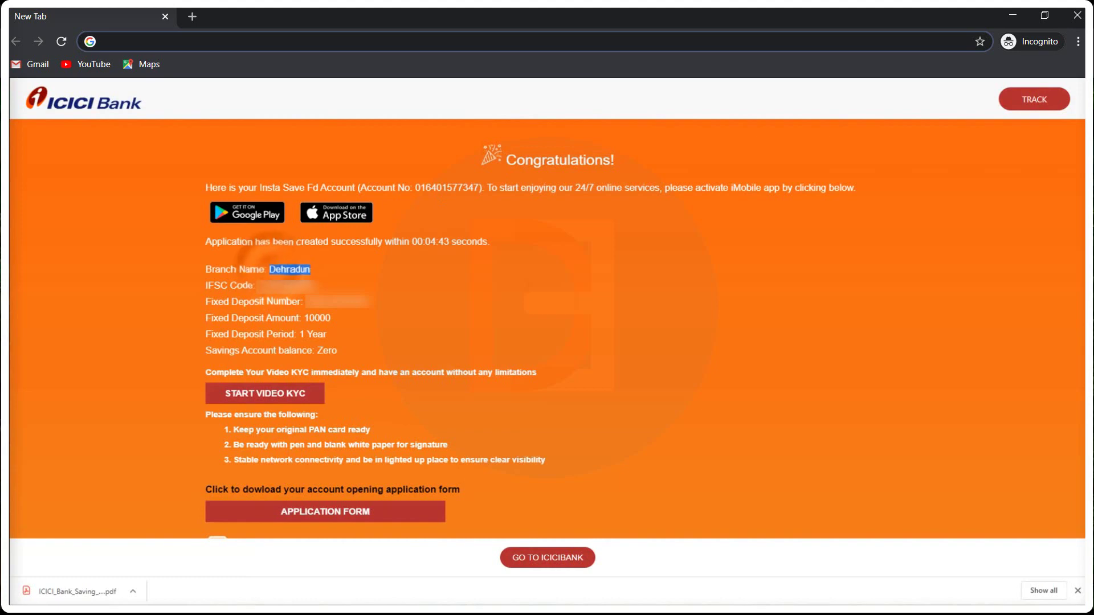
double_click(287, 285)
double_click(338, 302)
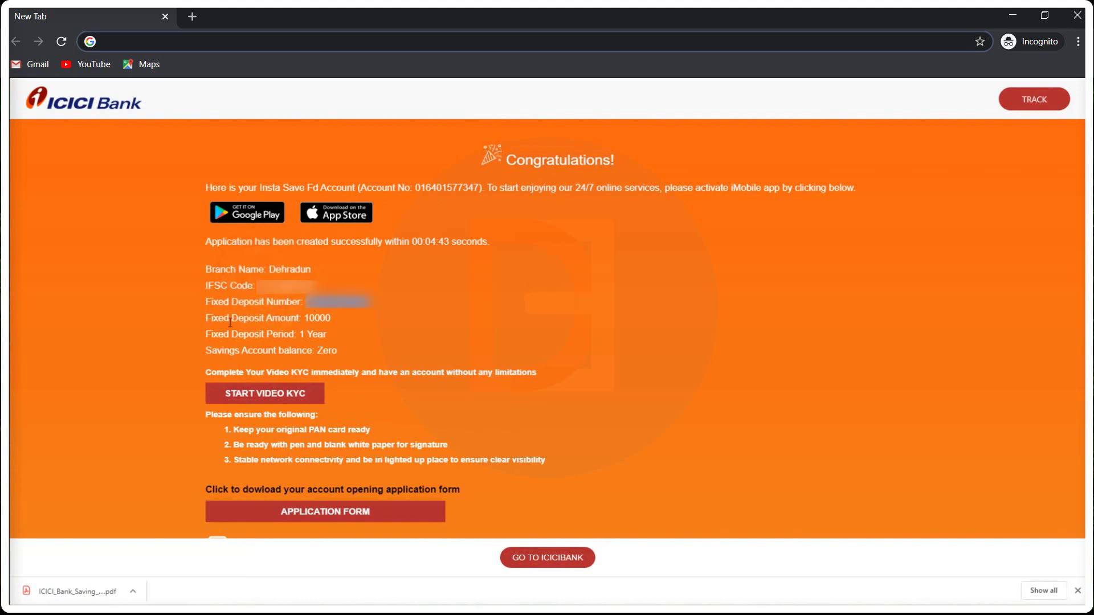
double_click(310, 318)
drag(300, 335, 339, 351)
scroll(339, 351, down, 3)
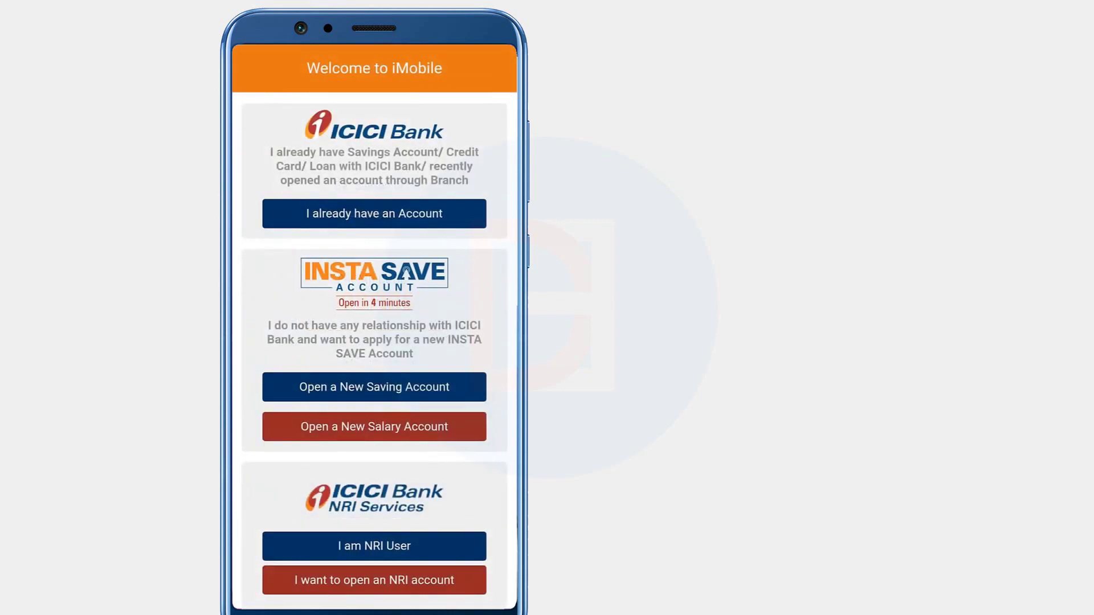
As an existing account holder, send the iMobile verification SMS from SIM 2 and acknowledge the operator notice.
click(375, 214)
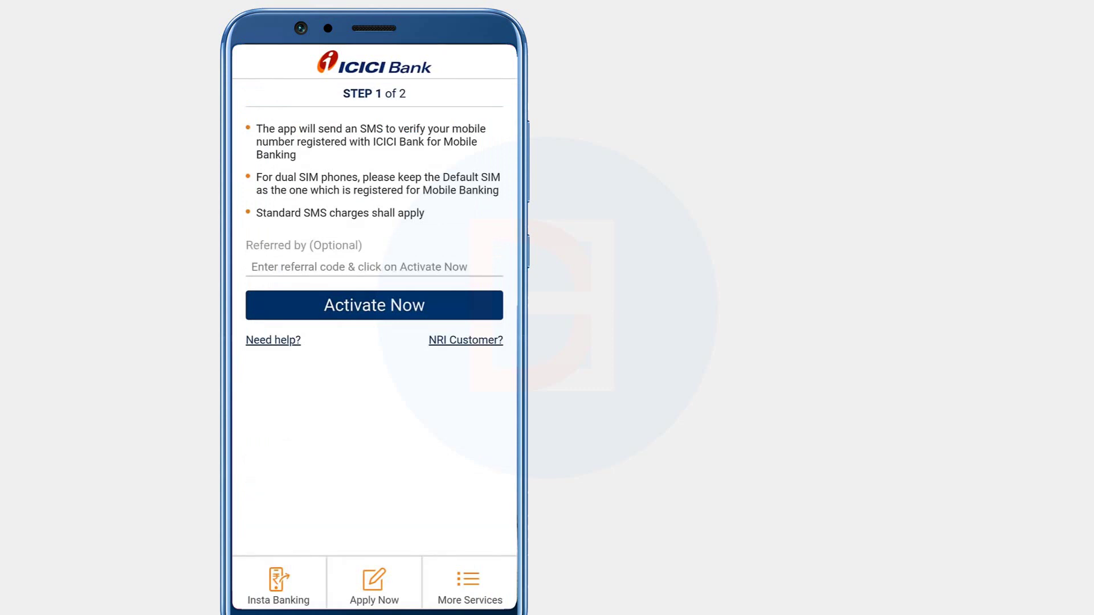
click(375, 305)
click(254, 359)
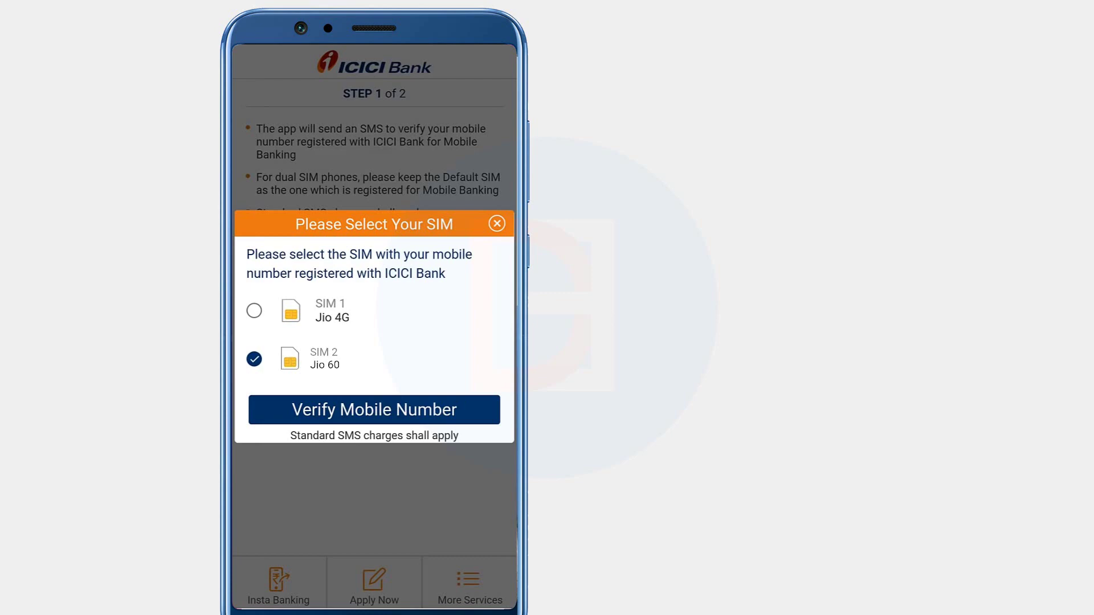
click(374, 410)
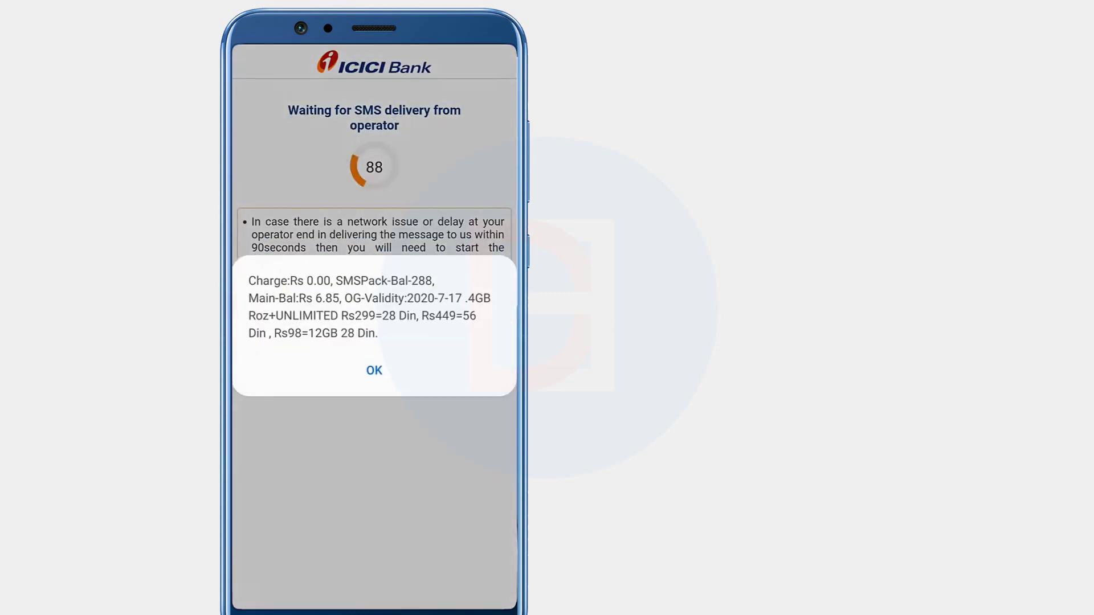
click(375, 365)
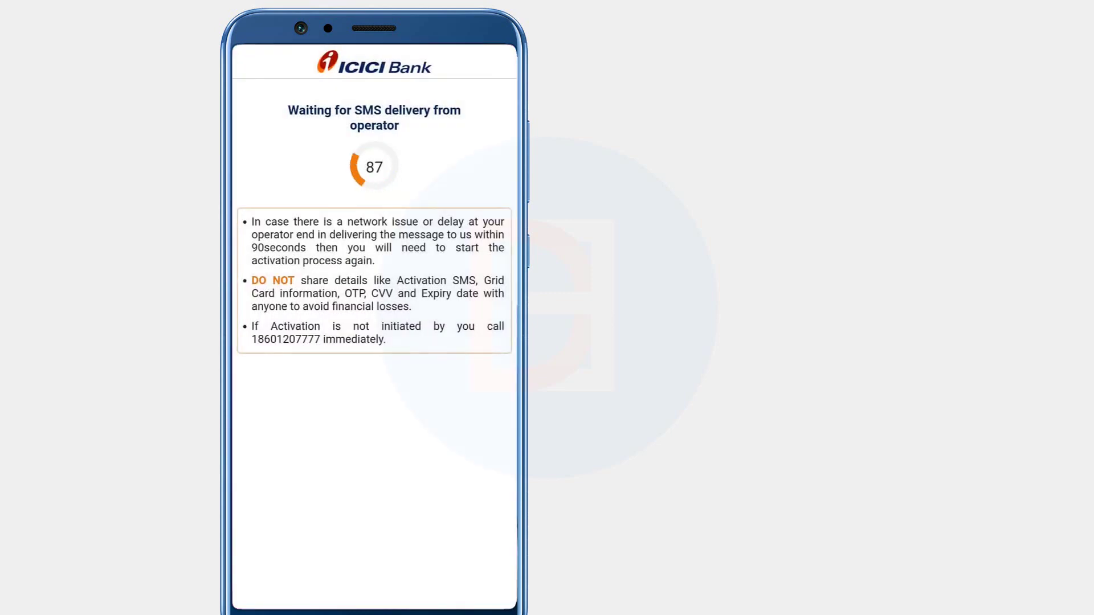